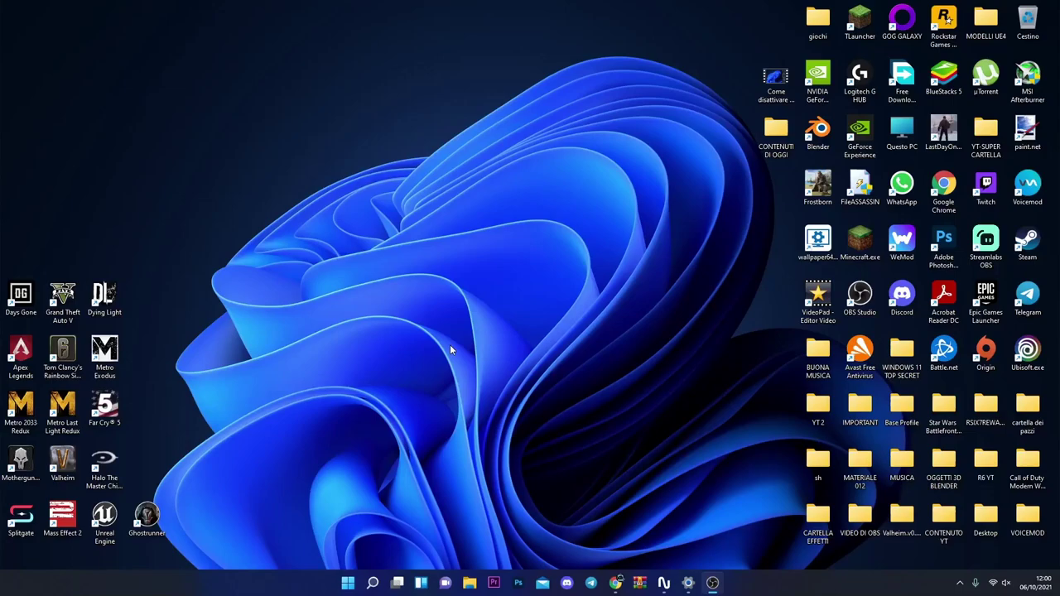
- Look at the open web article's section on where the Windows.old folder is stored
{"action": "left_click", "coordinate": [615, 583]}
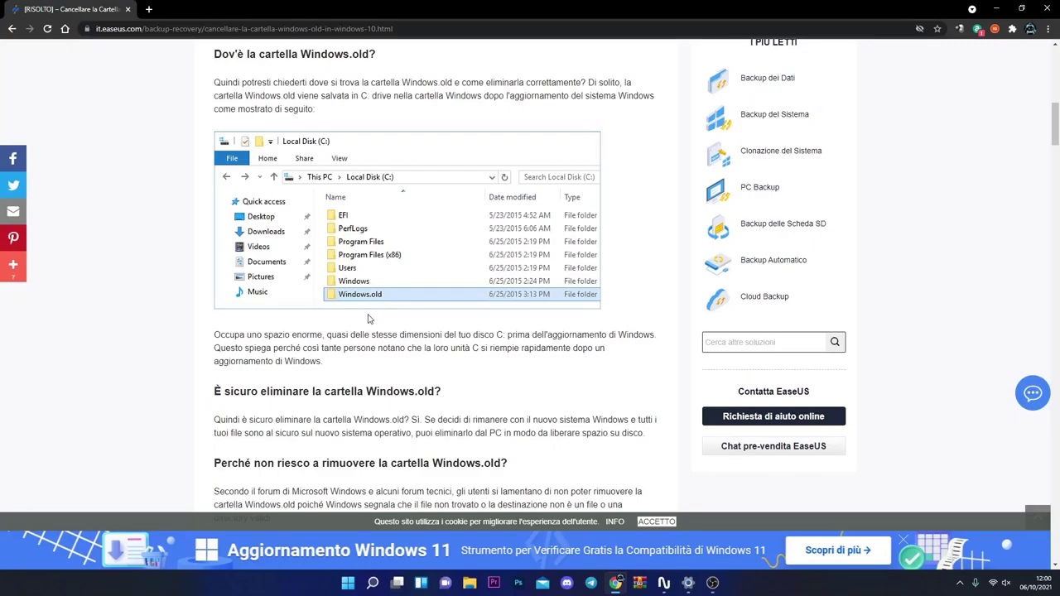
{"action": "left_click", "coordinate": [997, 8]}
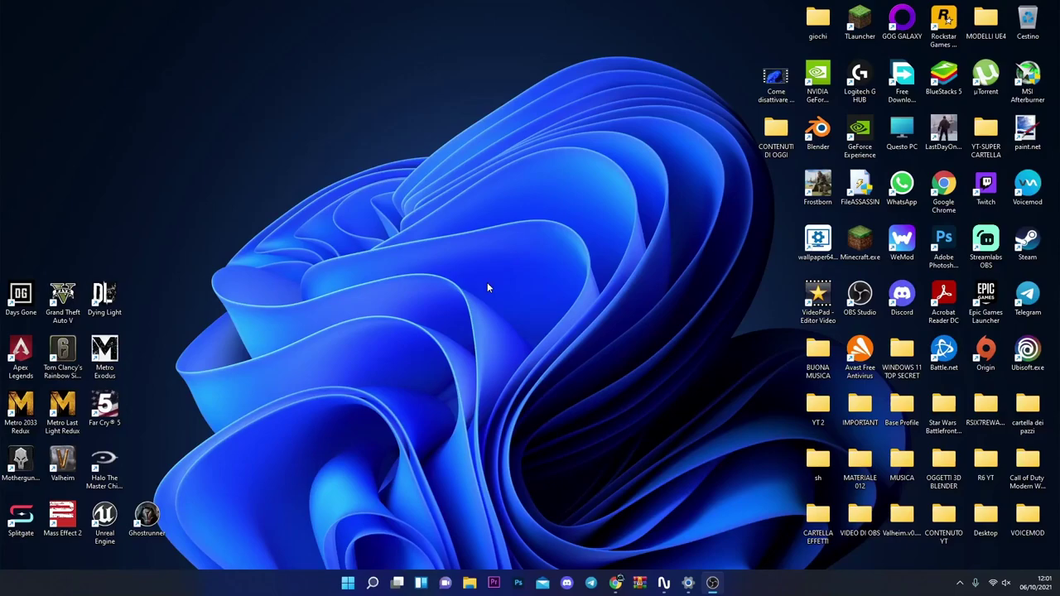
- Open the local disk C: in File Explorer
{"action": "left_click", "coordinate": [470, 583]}
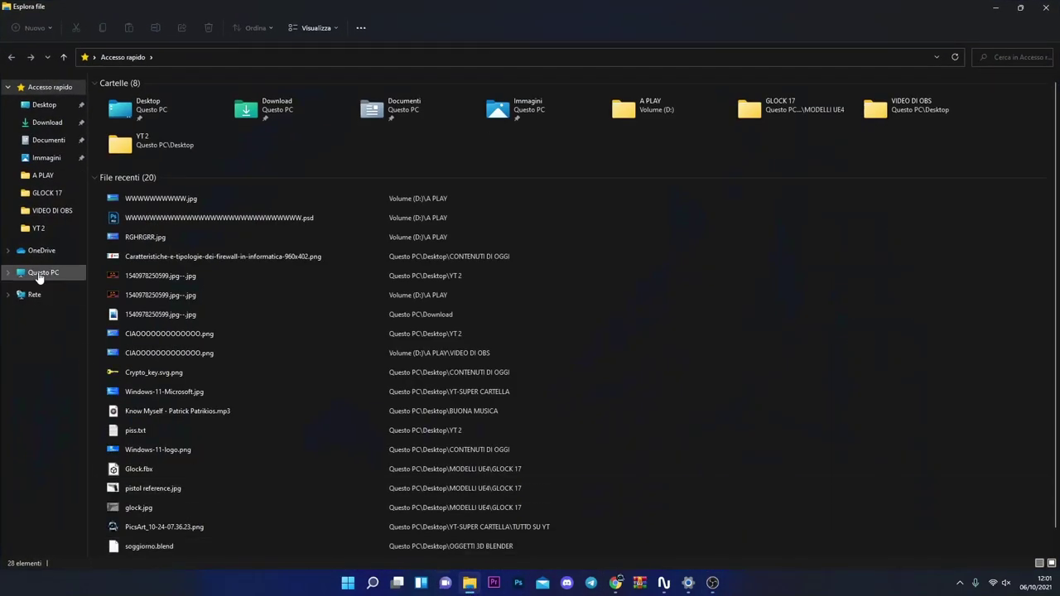
{"action": "left_click", "coordinate": [38, 273]}
{"action": "left_click", "coordinate": [298, 157]}
{"action": "double_click", "coordinate": [298, 158]}
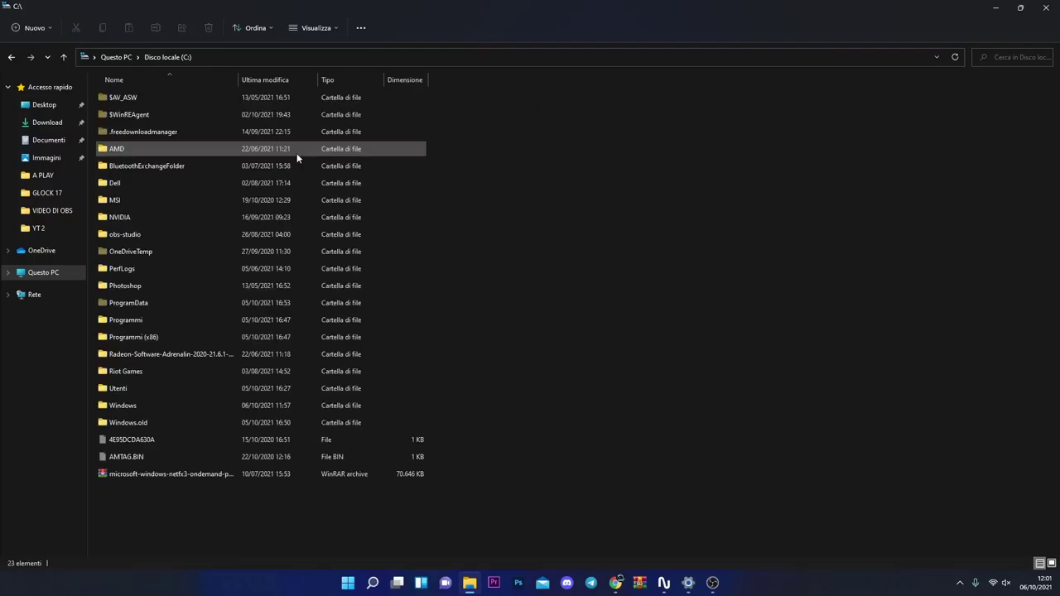
- Try to delete the Windows.old folder from drive C: with administrator permission, then cancel the attempt
{"action": "left_click", "coordinate": [149, 422]}
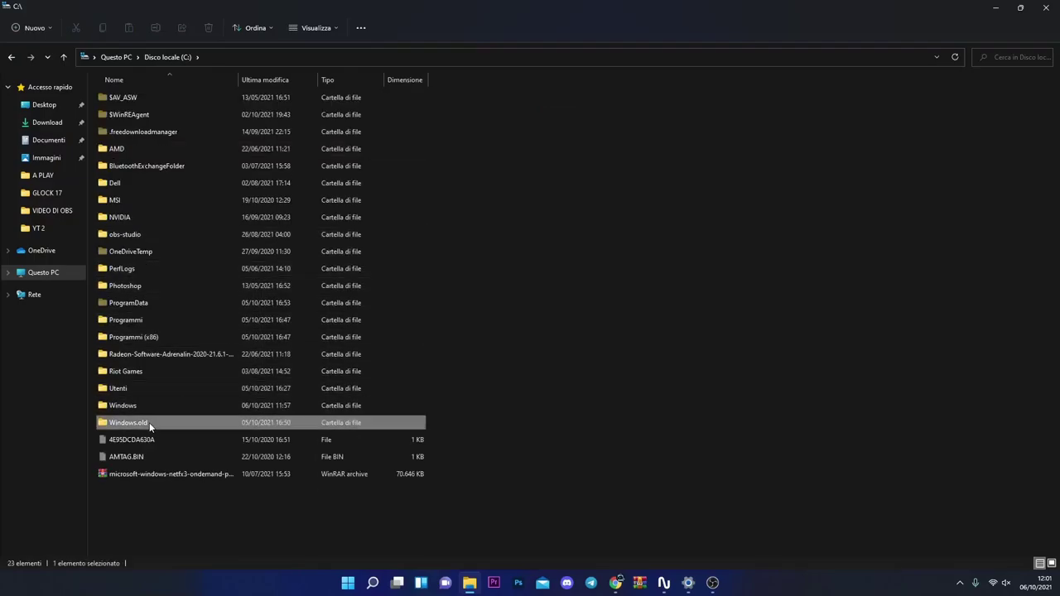
{"action": "key", "text": "Delete"}
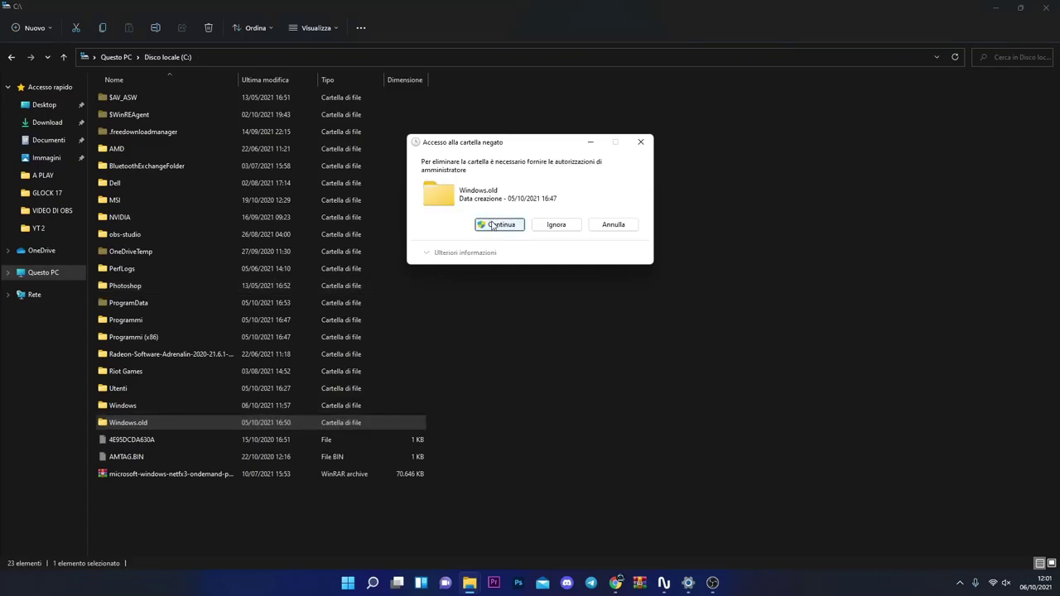
{"action": "left_click", "coordinate": [498, 224]}
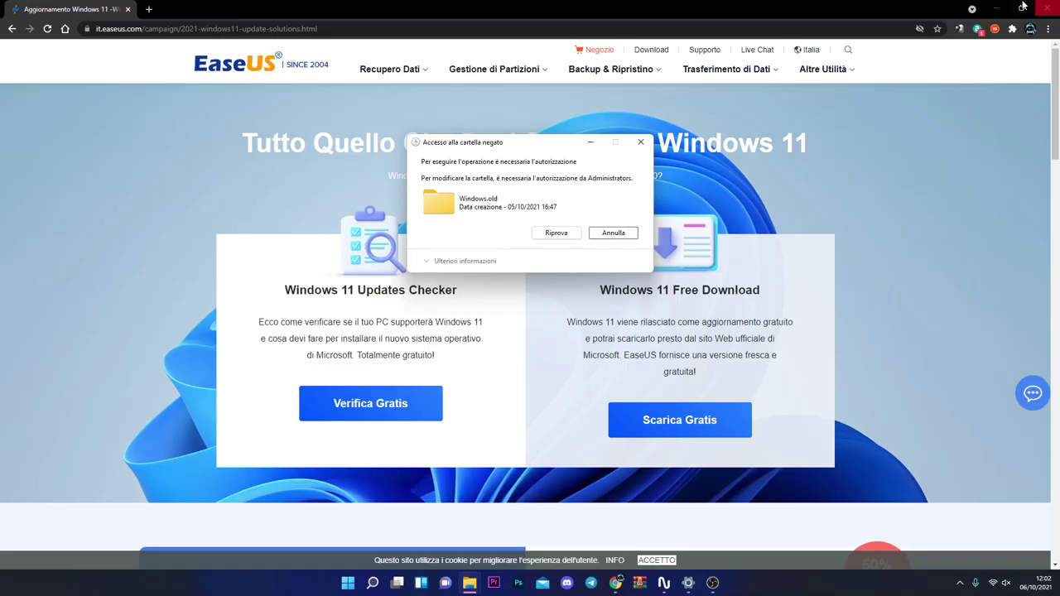
{"action": "left_click", "coordinate": [1001, 6]}
{"action": "left_click", "coordinate": [1001, 6]}
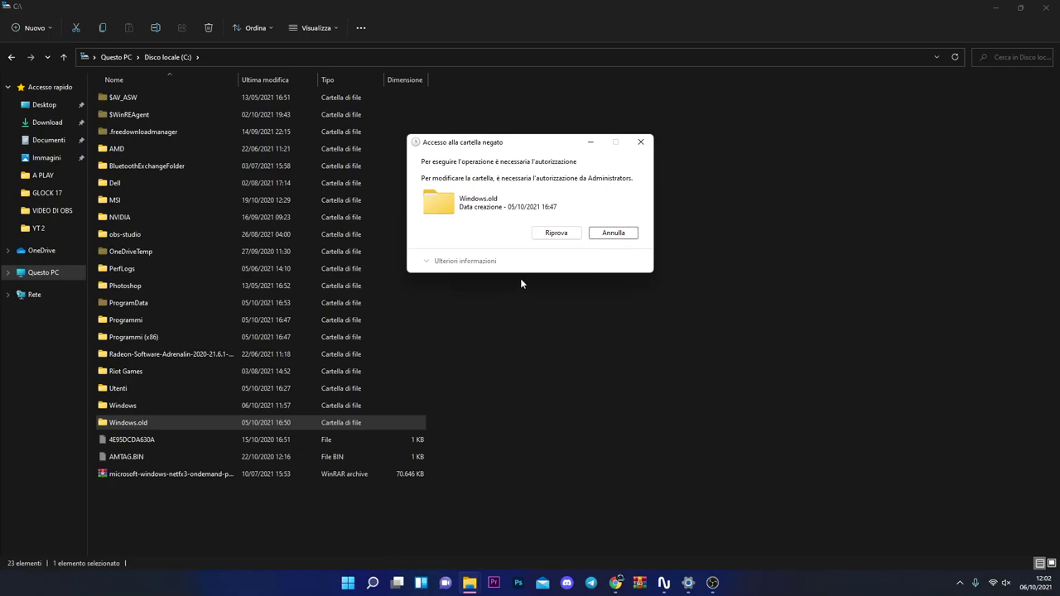
{"action": "left_click", "coordinate": [613, 232]}
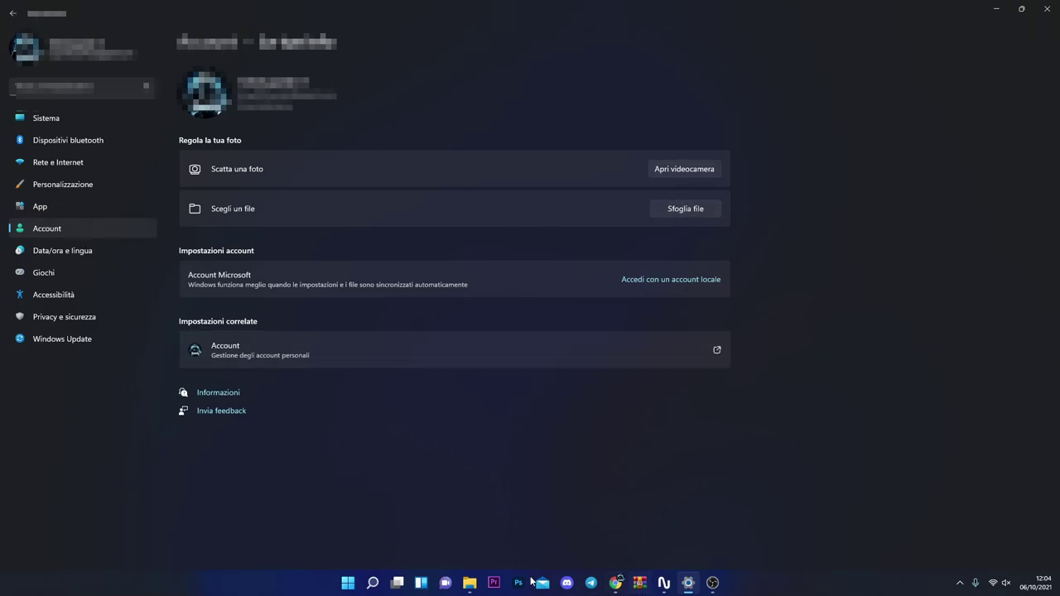
- Open the settings of the signed-in Windows account
{"action": "left_click", "coordinate": [470, 583]}
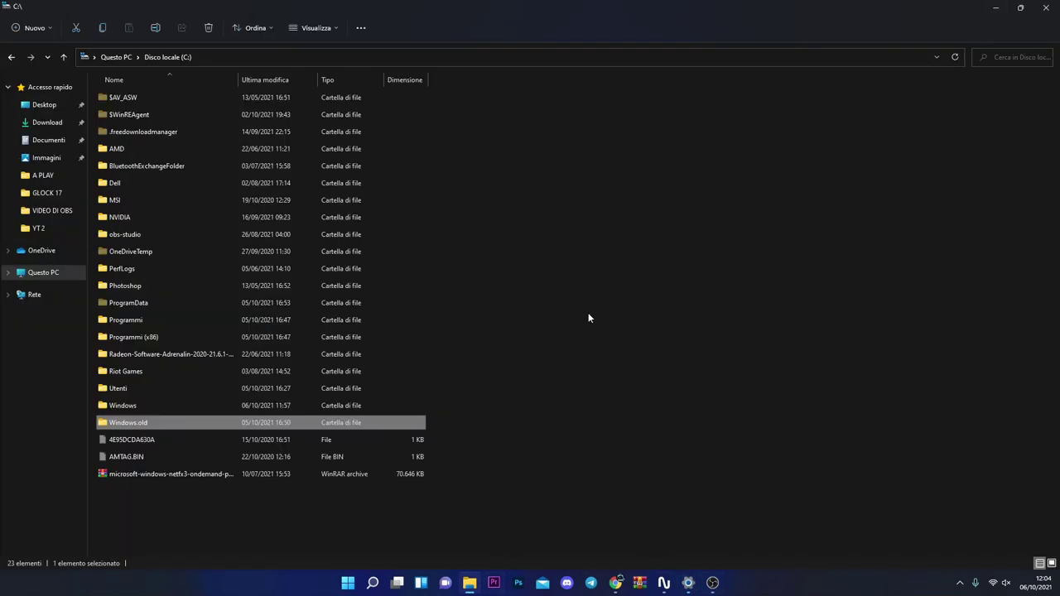
{"action": "left_click", "coordinate": [349, 584]}
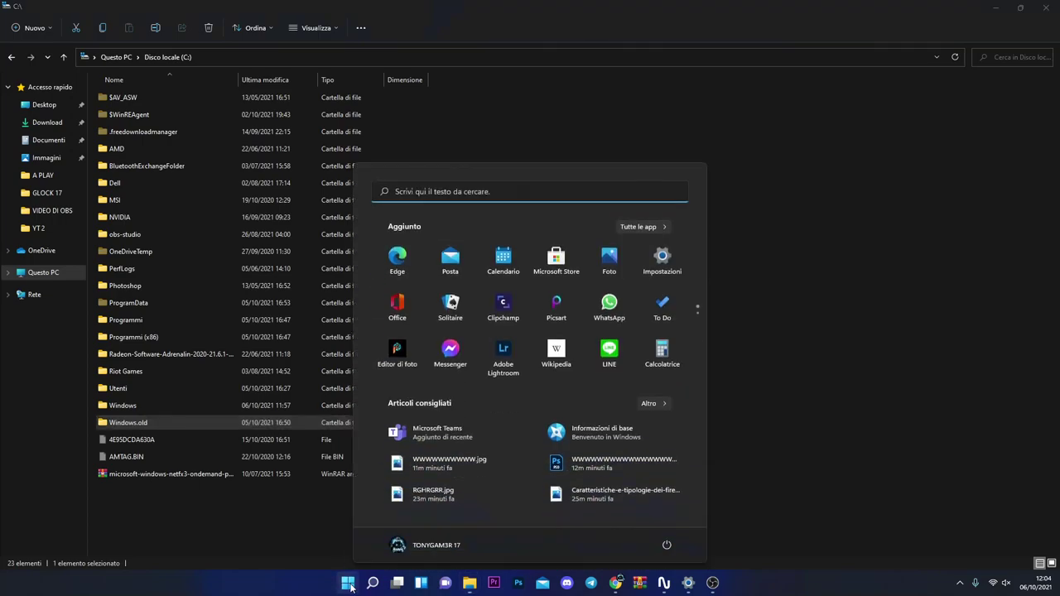
{"action": "left_click", "coordinate": [438, 542]}
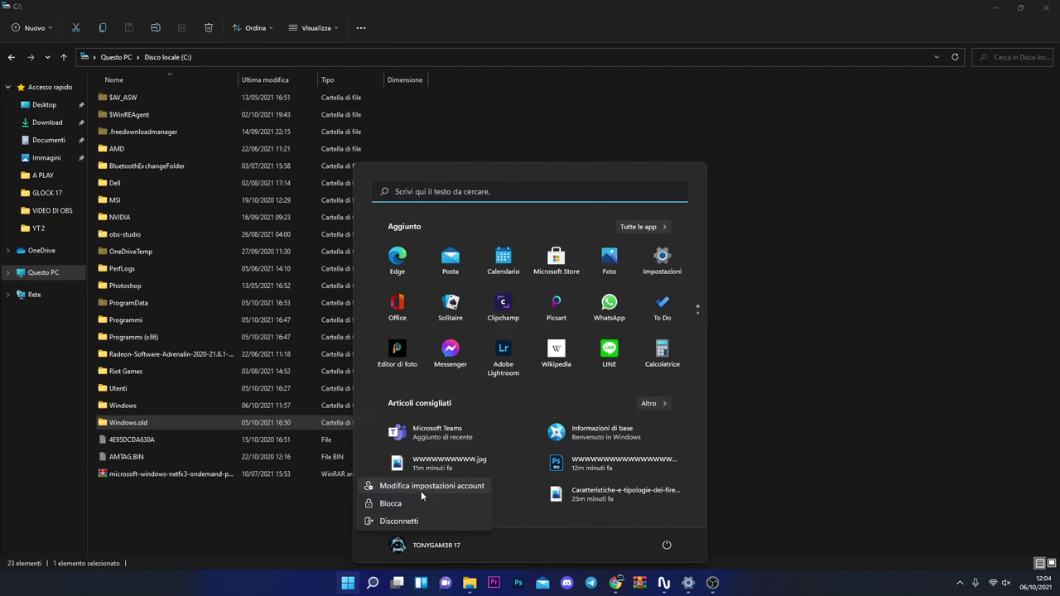
{"action": "left_click", "coordinate": [420, 488]}
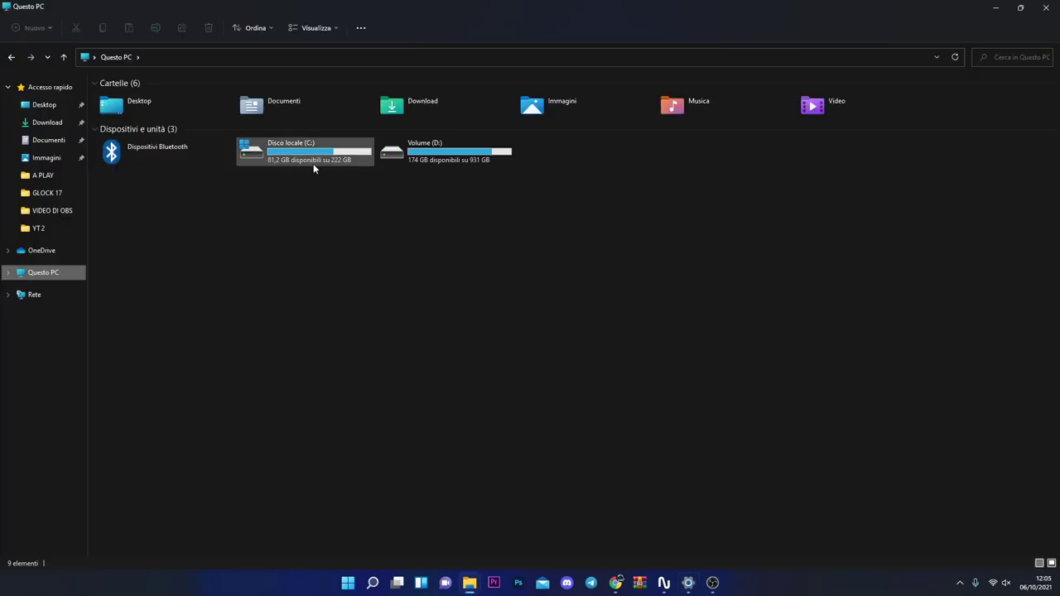
- Start Disk Cleanup from the properties of local disk C: and look through the list of files to delete
{"action": "right_click", "coordinate": [313, 163]}
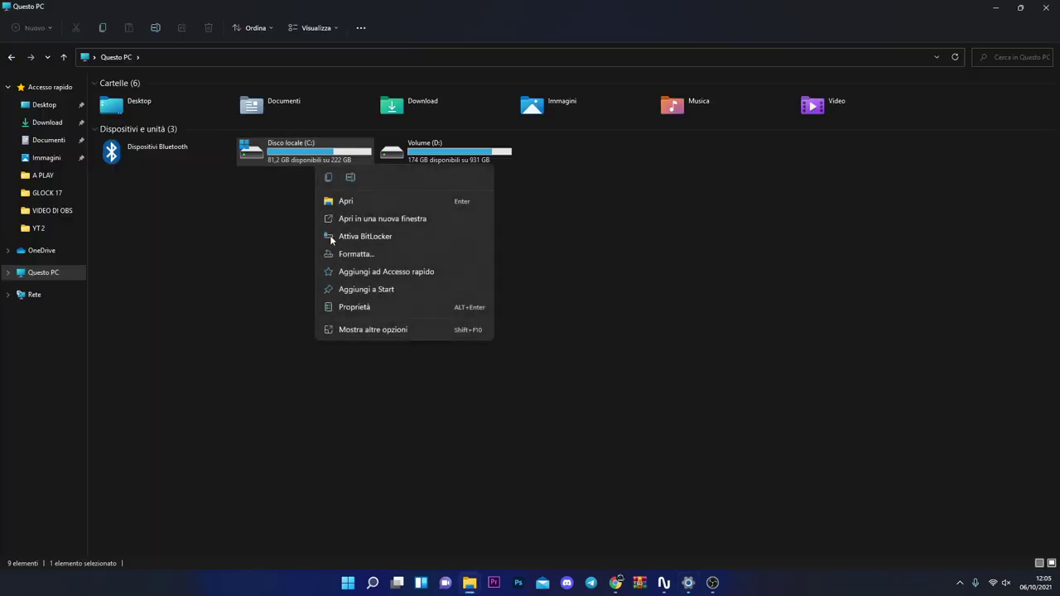
{"action": "left_click", "coordinate": [361, 307]}
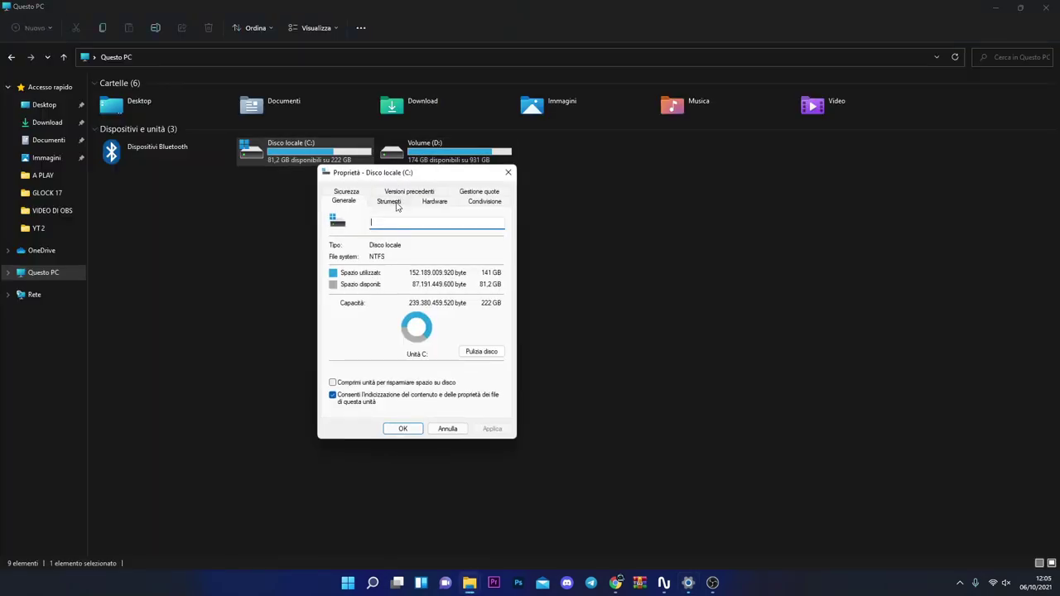
{"action": "left_click", "coordinate": [468, 356]}
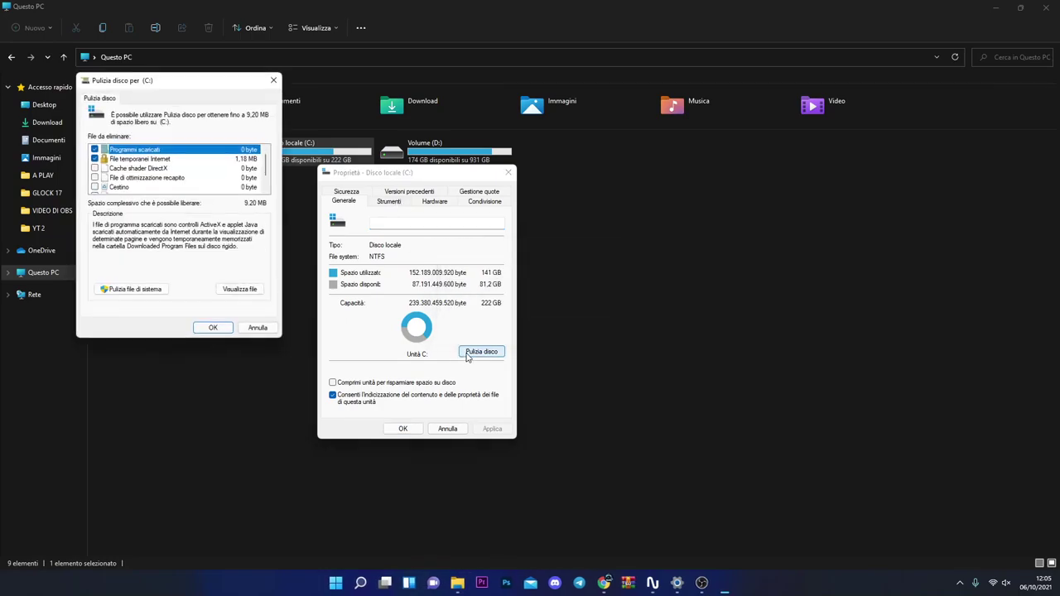
{"action": "mouse_move", "coordinate": [266, 165]}
{"action": "left_mouse_down"}
{"action": "mouse_move", "coordinate": [265, 186]}
{"action": "mouse_move", "coordinate": [266, 162]}
{"action": "mouse_move", "coordinate": [265, 184]}
{"action": "mouse_move", "coordinate": [262, 170]}
{"action": "left_mouse_up"}
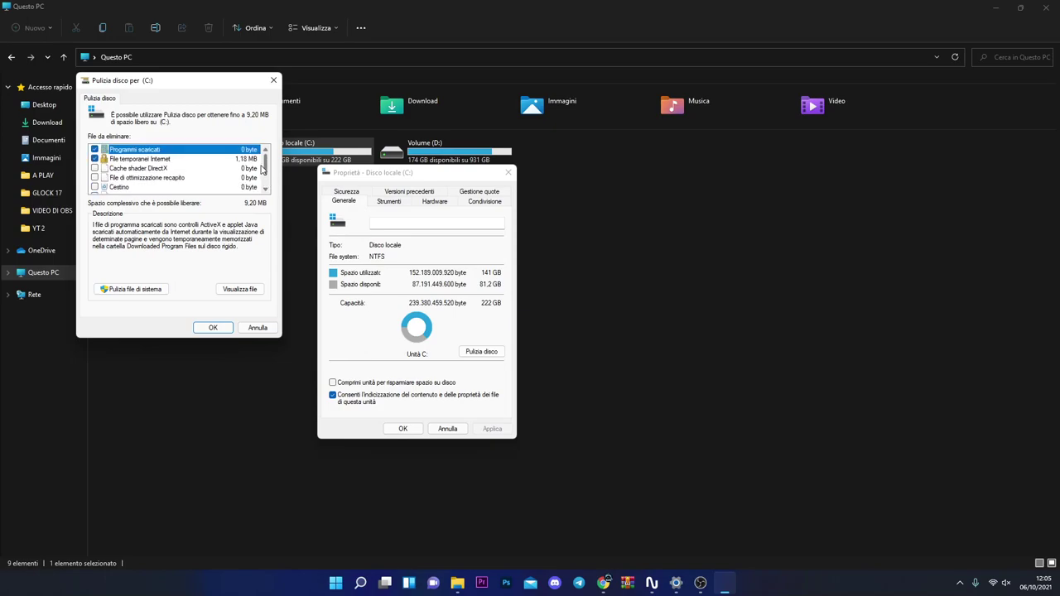
{"action": "mouse_move", "coordinate": [457, 583]}
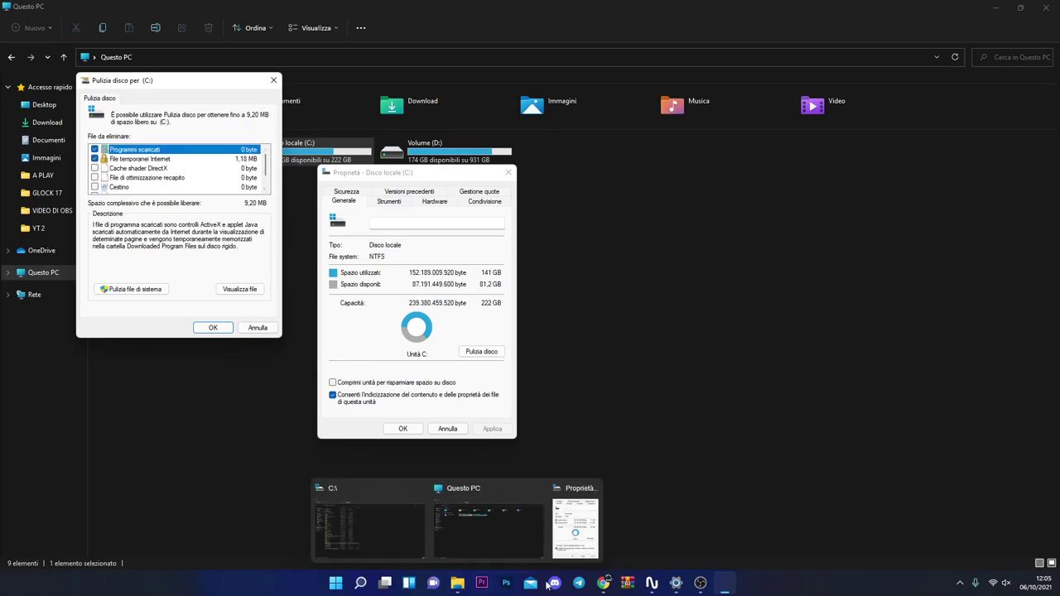
{"action": "left_click", "coordinate": [613, 492]}
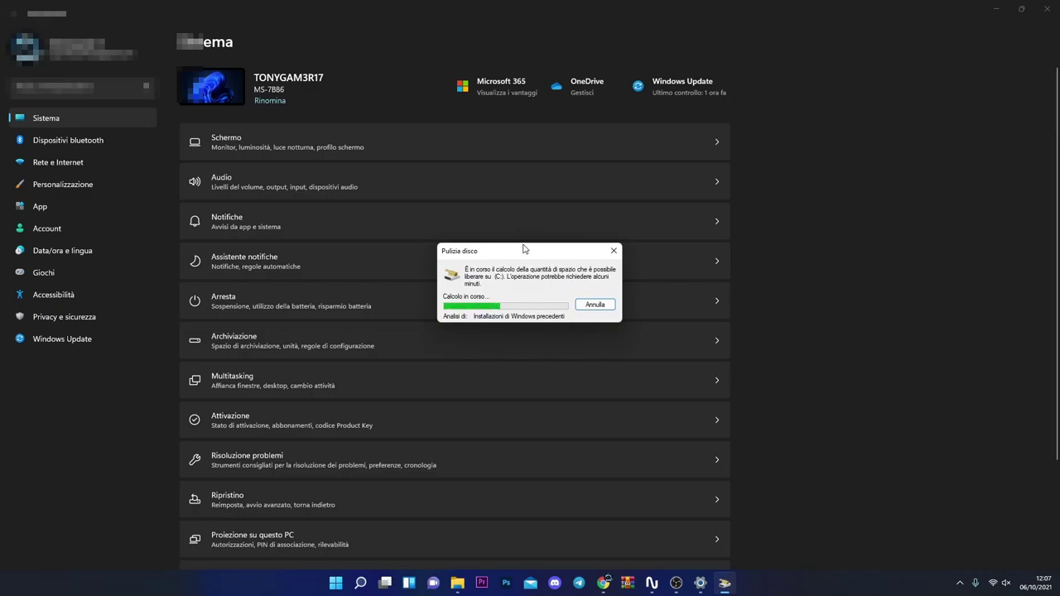
- Return to Questo PC and bring up Disk Cleanup again from the properties of local disk C:
{"action": "mouse_move", "coordinate": [212, 100]}
{"action": "left_mouse_down"}
{"action": "mouse_move", "coordinate": [225, 106]}
{"action": "mouse_move", "coordinate": [206, 115]}
{"action": "left_mouse_up"}
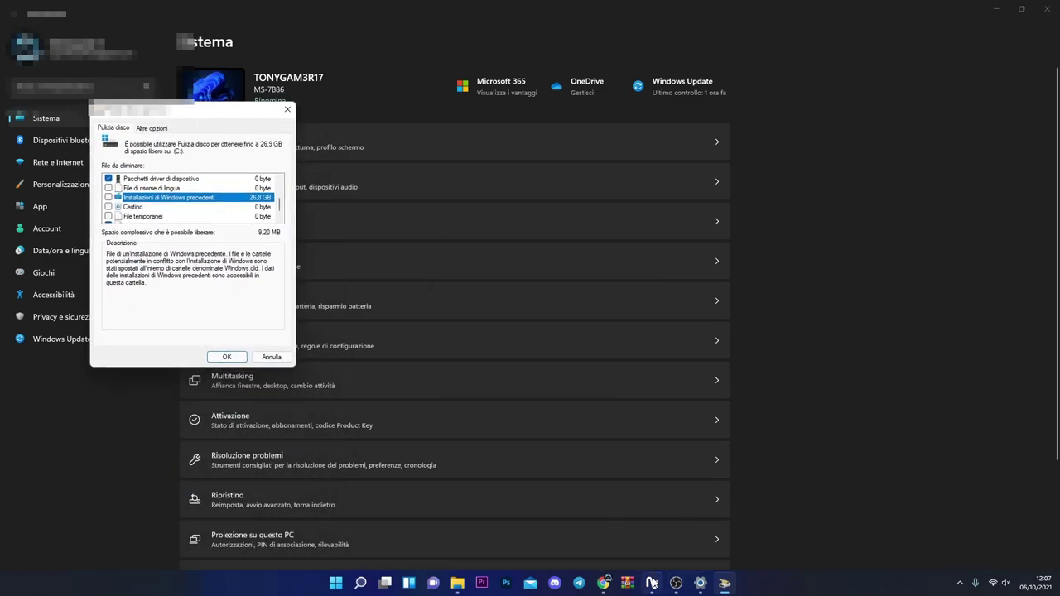
{"action": "left_click", "coordinate": [700, 584]}
{"action": "mouse_move", "coordinate": [458, 583]}
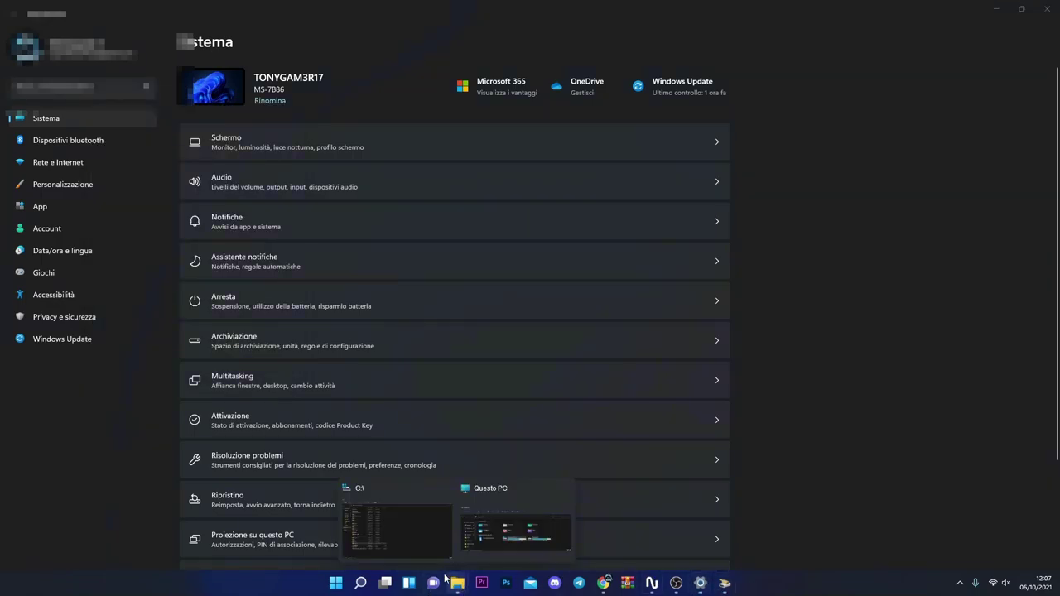
{"action": "left_click", "coordinate": [389, 447]}
{"action": "left_click", "coordinate": [35, 276]}
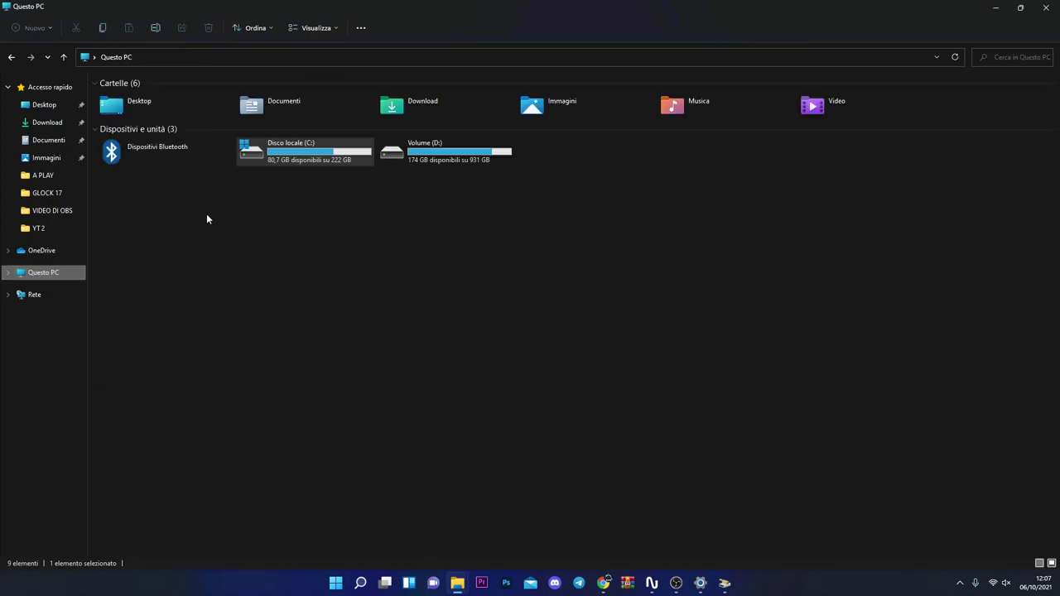
{"action": "right_click", "coordinate": [263, 149]}
{"action": "left_click", "coordinate": [298, 286]}
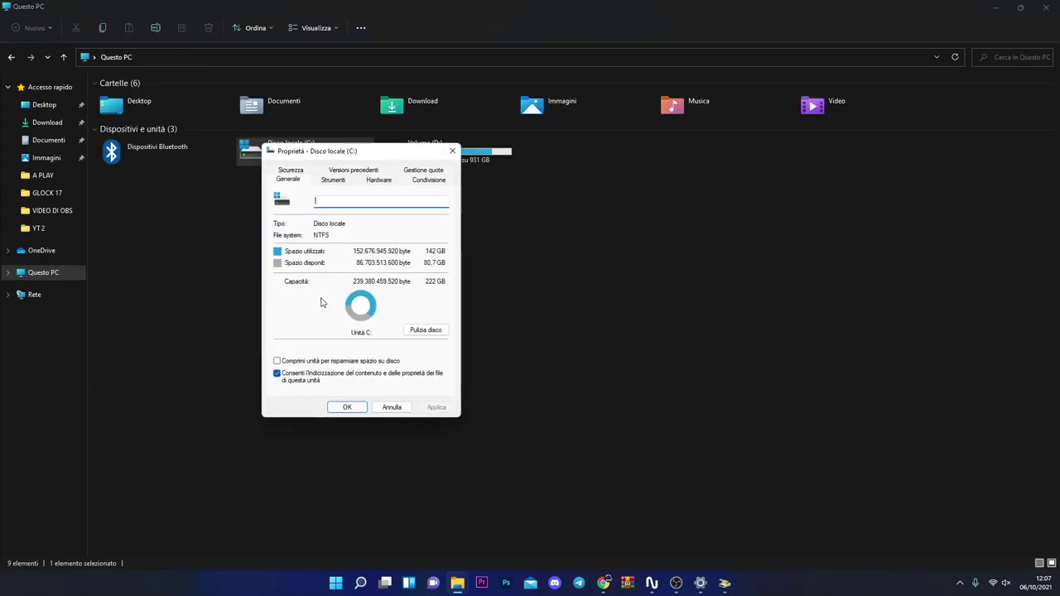
{"action": "left_click", "coordinate": [426, 330]}
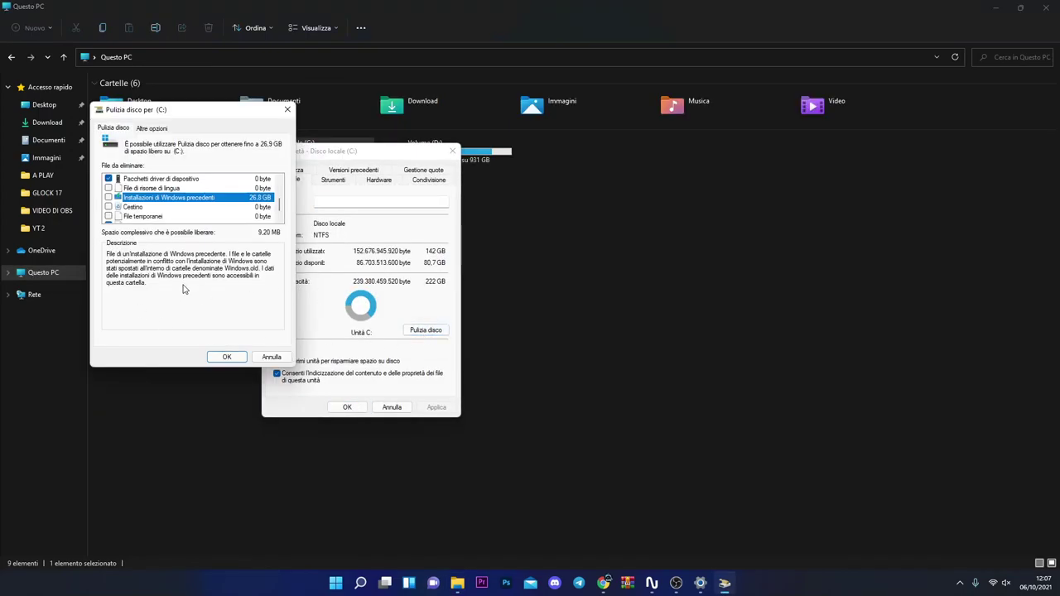
- Mark "Installazioni di Windows precedenti" for deletion in Disk Cleanup and permanently remove the files, accepting that the previous Windows version cannot be restored
{"action": "left_click_drag", "start_coordinate": [213, 115], "coordinate": [252, 131]}
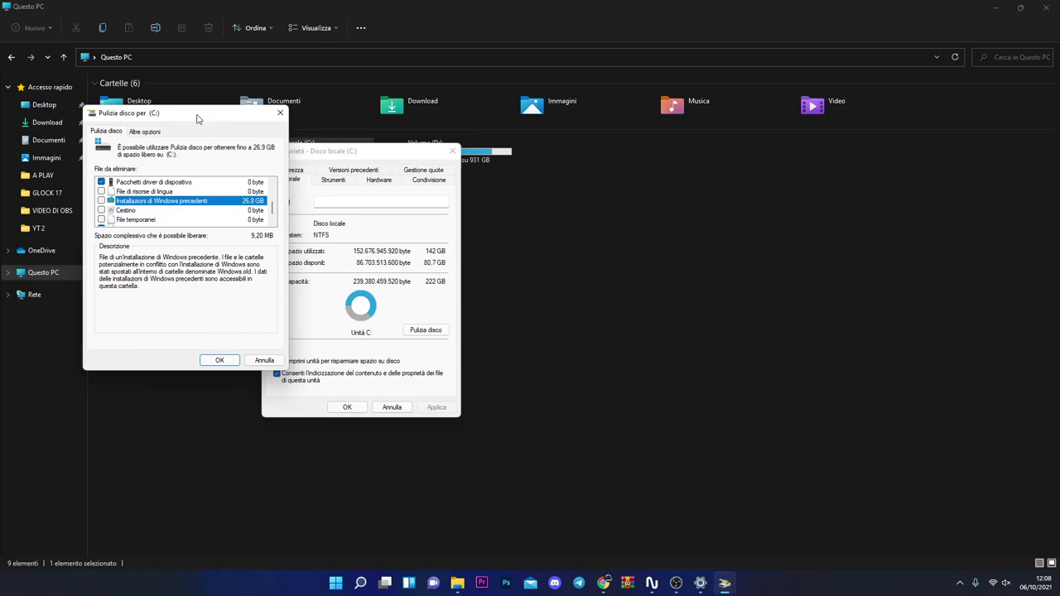
{"action": "left_click_drag", "start_coordinate": [197, 119], "coordinate": [210, 116]}
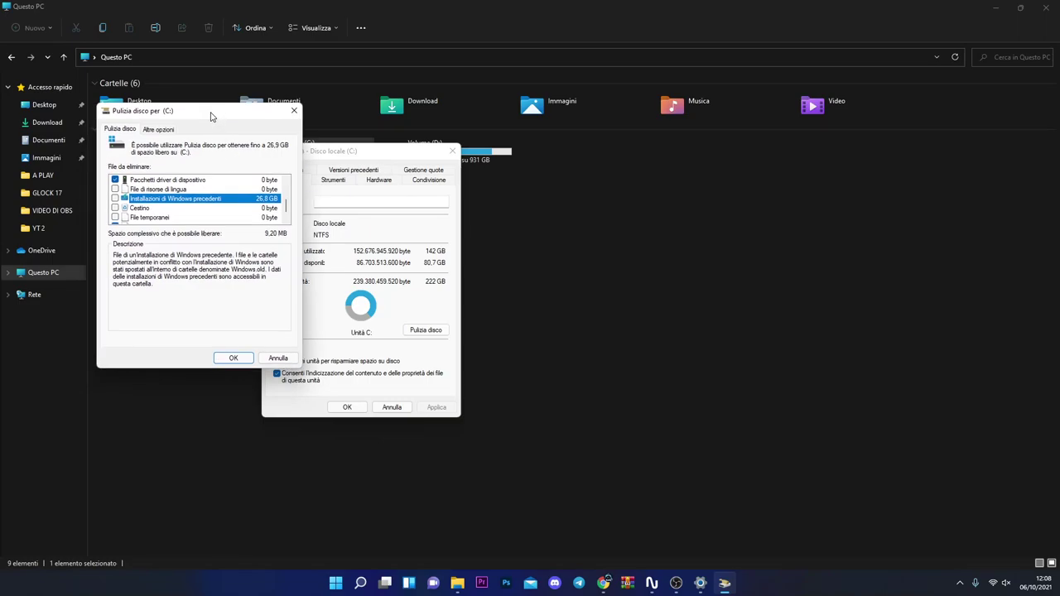
{"action": "left_click", "coordinate": [115, 199]}
{"action": "left_click", "coordinate": [233, 358]}
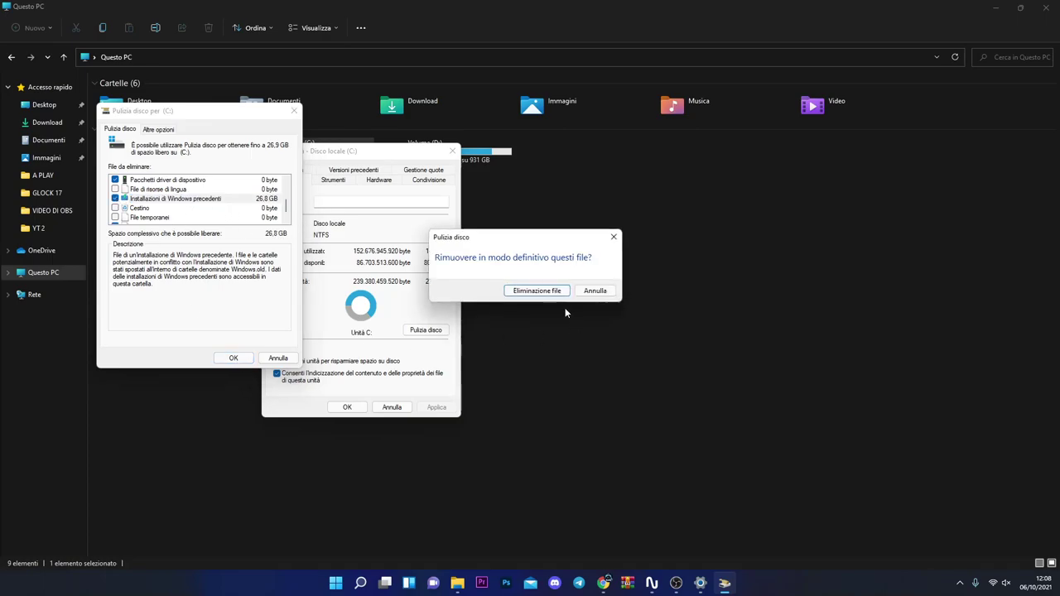
{"action": "left_click", "coordinate": [537, 291]}
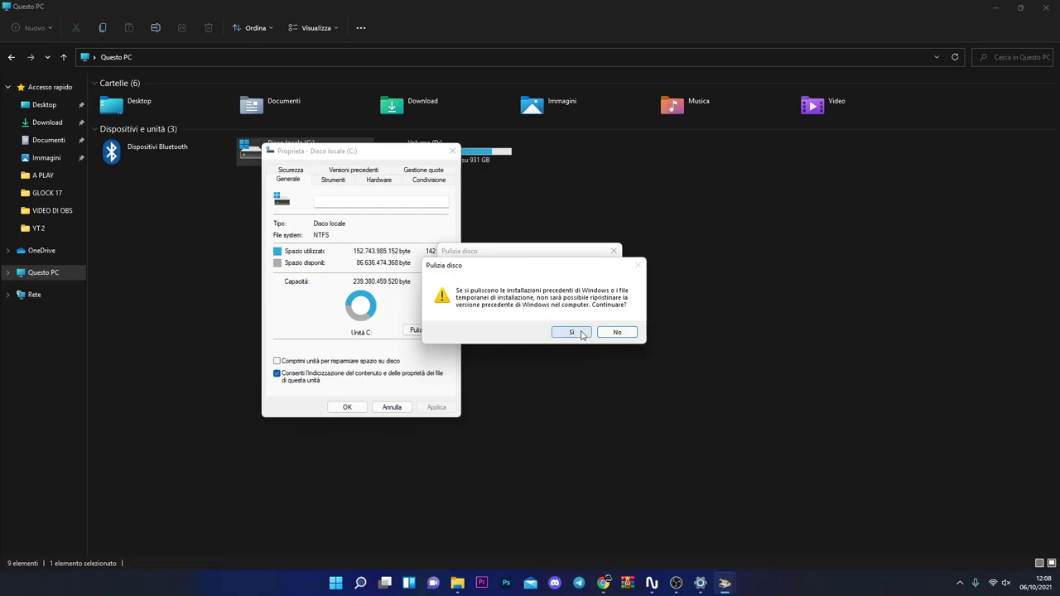
{"action": "left_click", "coordinate": [571, 332]}
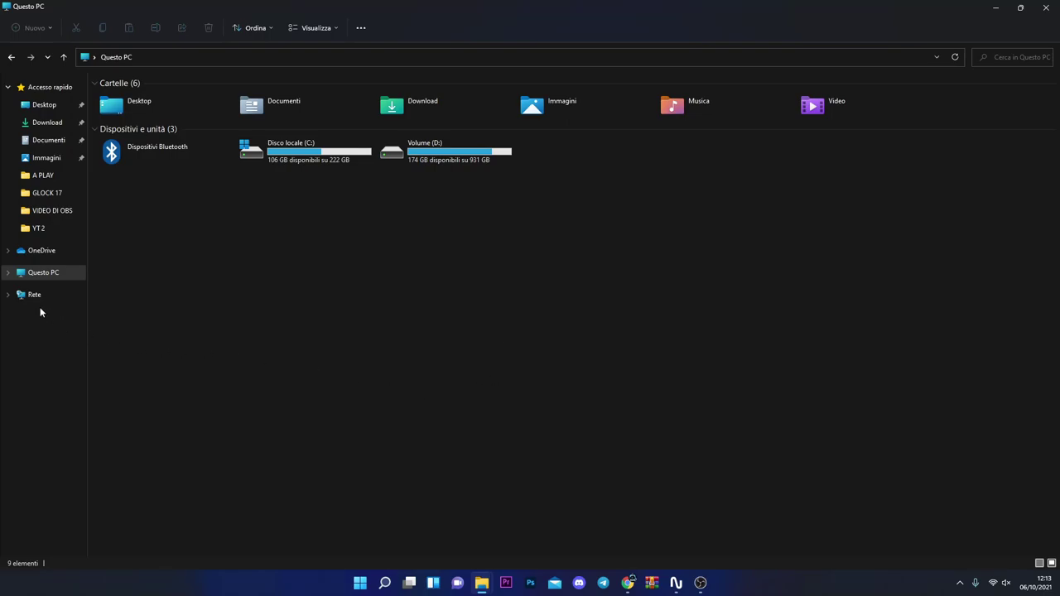
- Check the folder list of local disk C: for Windows.old, then put the window away
{"action": "double_click", "coordinate": [307, 150]}
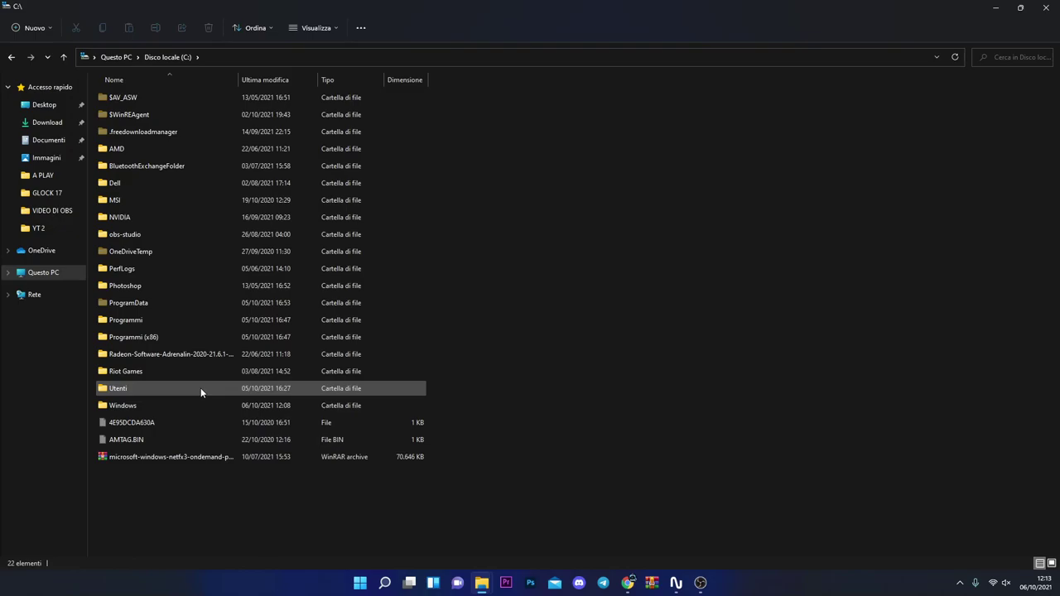
{"action": "left_click", "coordinate": [1001, 6]}
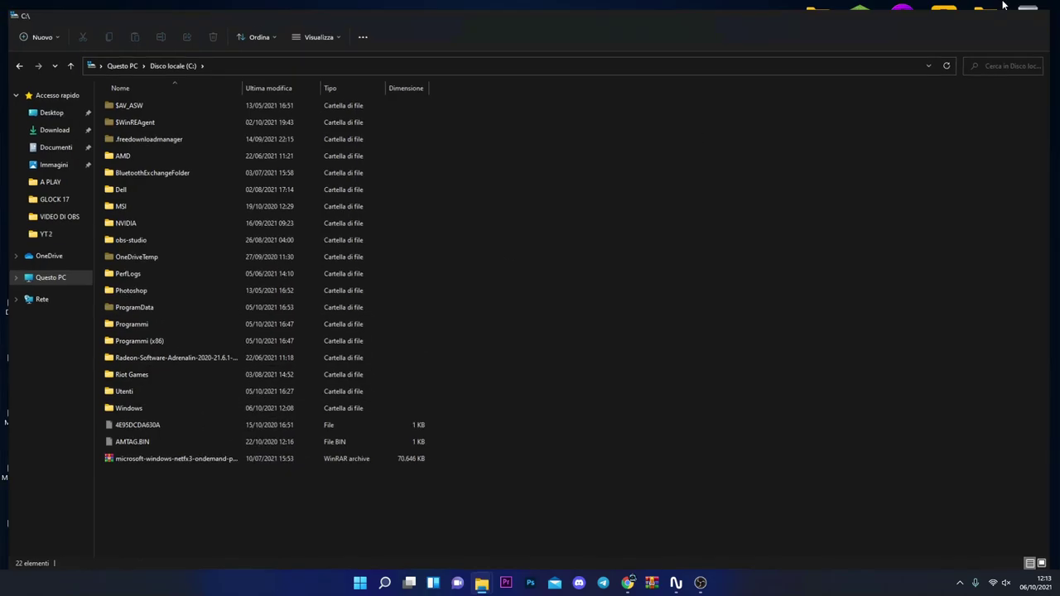
- Run Disk Cleanup on drive C: once more to review its file list, then close it and the drive properties without deleting
{"action": "left_click_drag", "start_coordinate": [457, 162], "coordinate": [383, 114]}
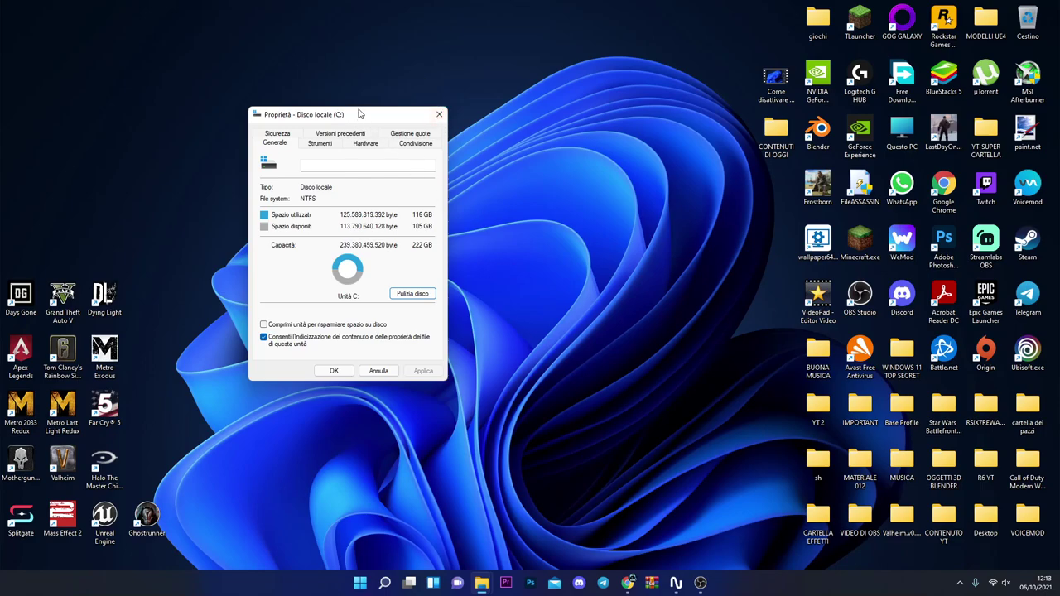
{"action": "left_click", "coordinate": [432, 298]}
{"action": "left_click", "coordinate": [422, 295]}
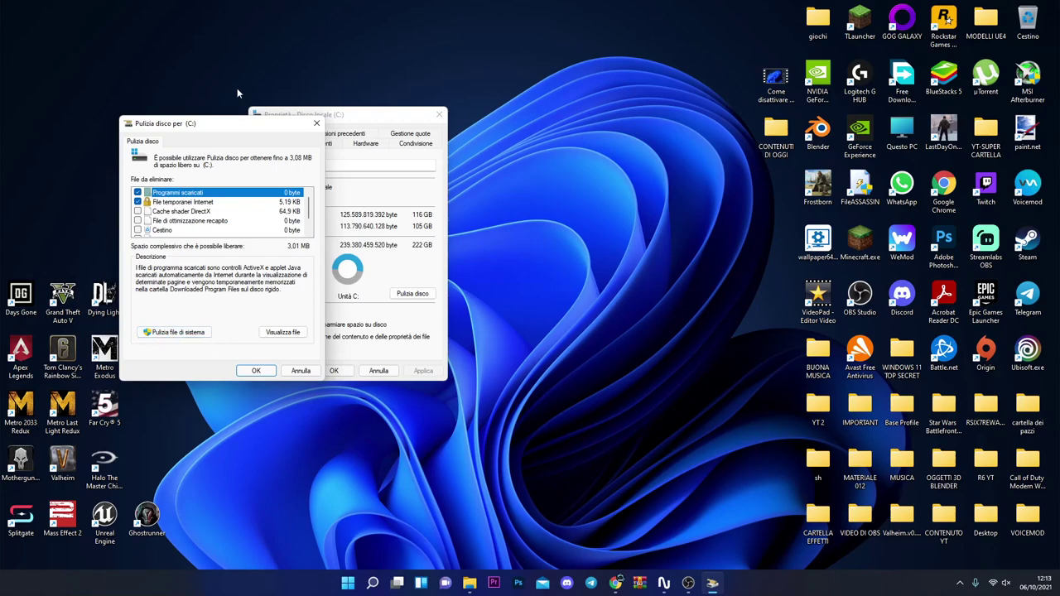
{"action": "left_click_drag", "start_coordinate": [236, 125], "coordinate": [211, 138]}
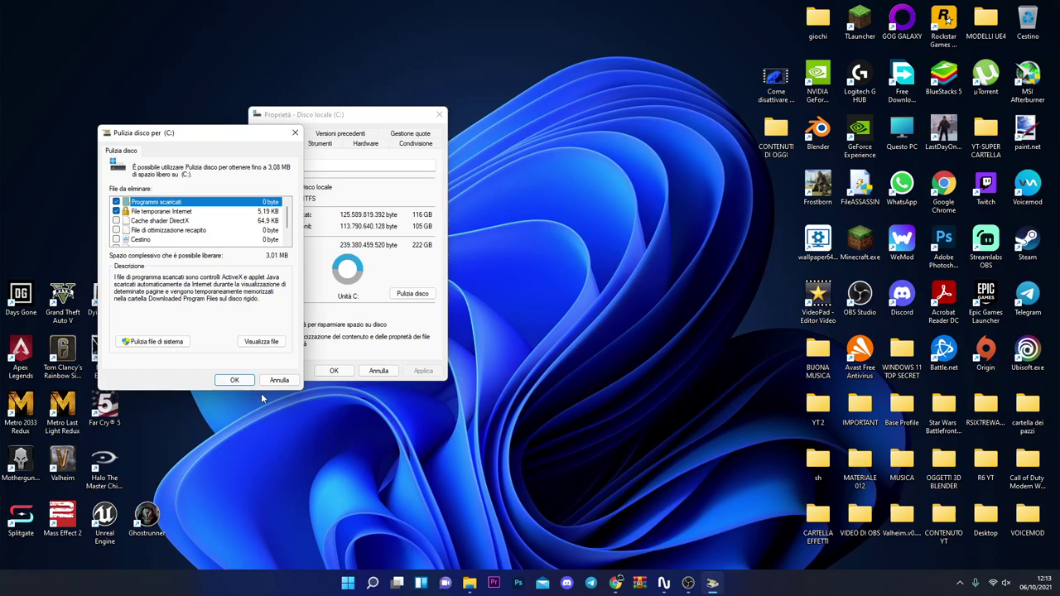
{"action": "left_click", "coordinate": [287, 384]}
{"action": "left_click", "coordinate": [379, 370]}
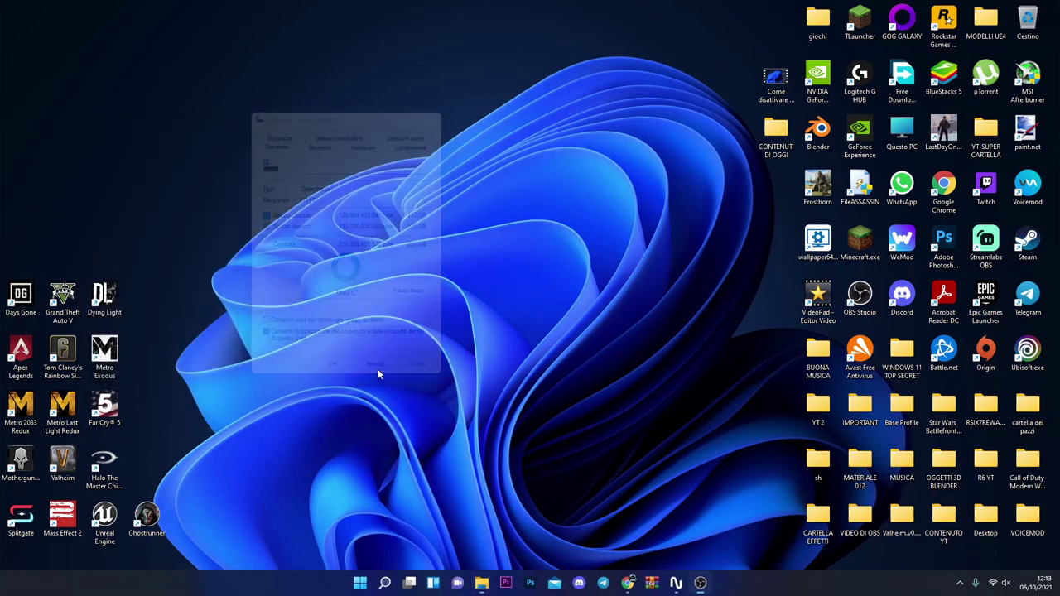